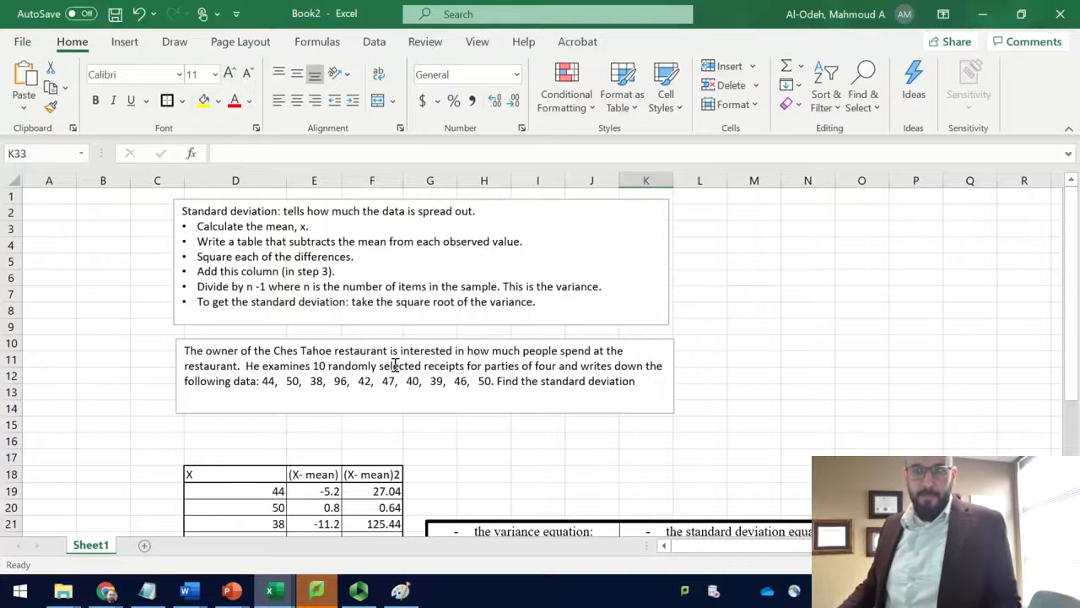
# Step: Review the standard deviation procedure in the text box and the sample receipt values in the X column of the table
pyautogui.moveTo(235, 262); pyautogui.dragTo(413, 272)
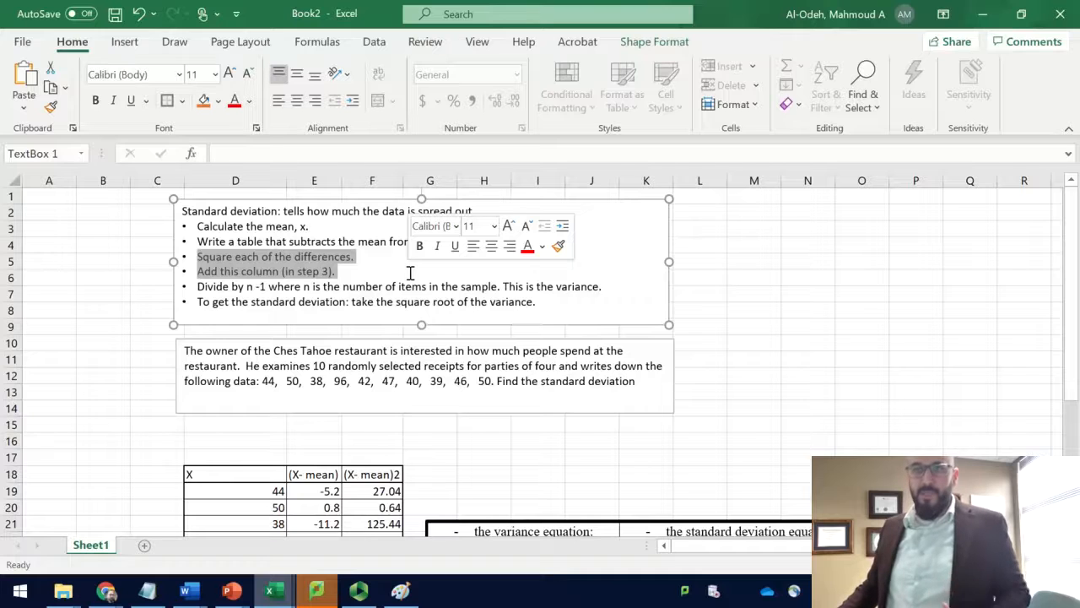
pyautogui.click(231, 287)
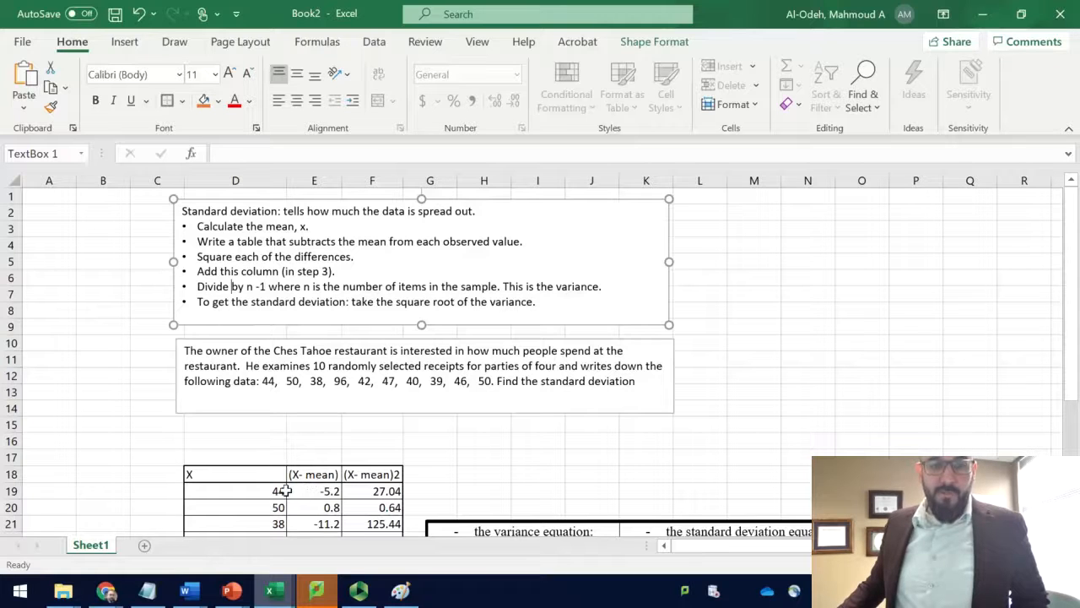
pyautogui.scroll(-1, 296, 507)
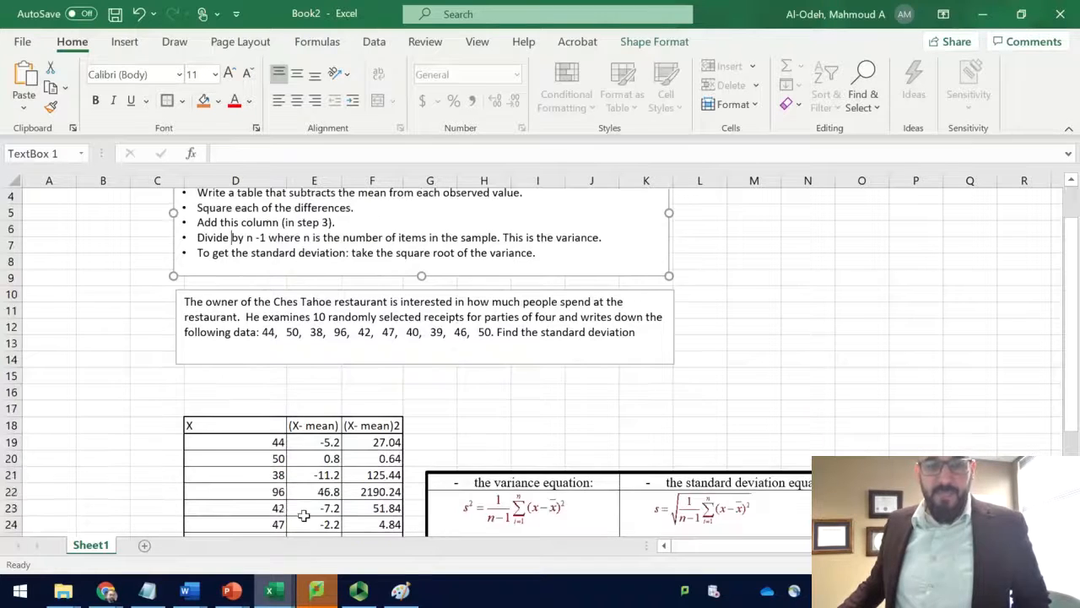
pyautogui.click(259, 482)
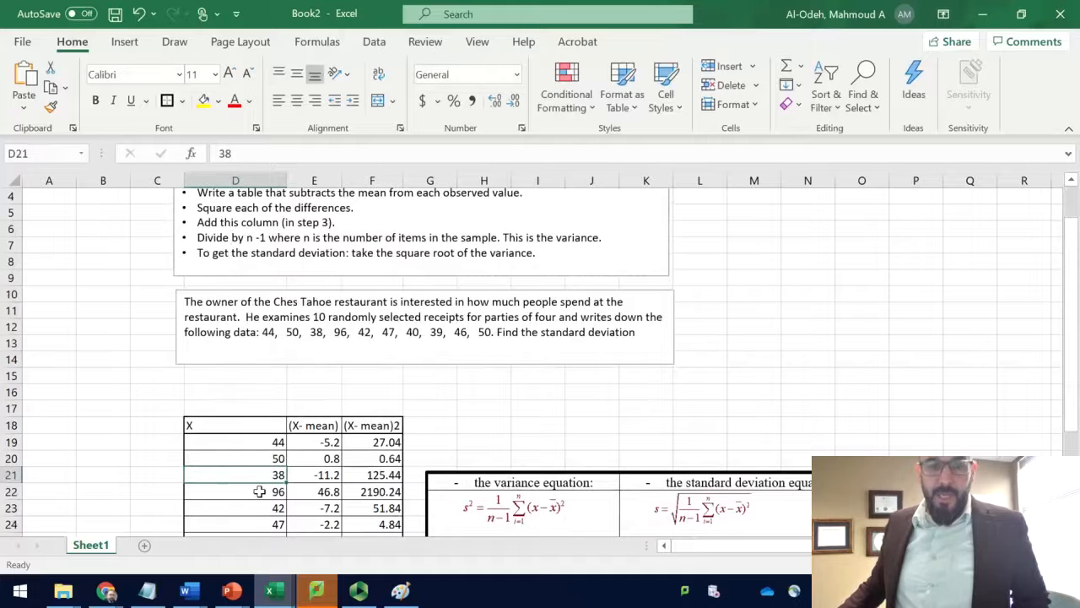
pyautogui.click(259, 491)
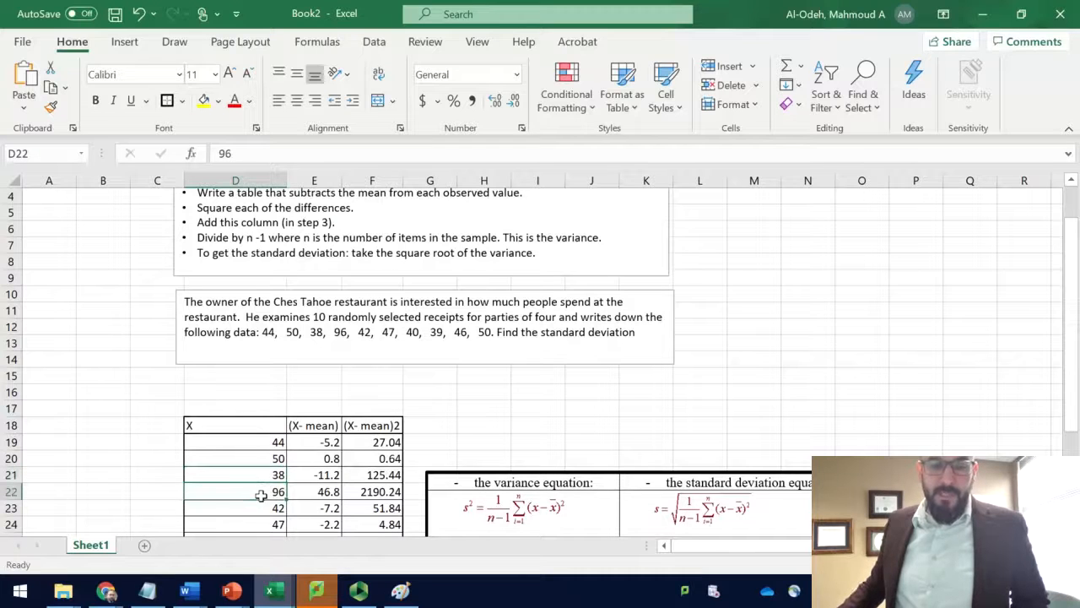
pyautogui.scroll(-1, 261, 496)
pyautogui.click(259, 476)
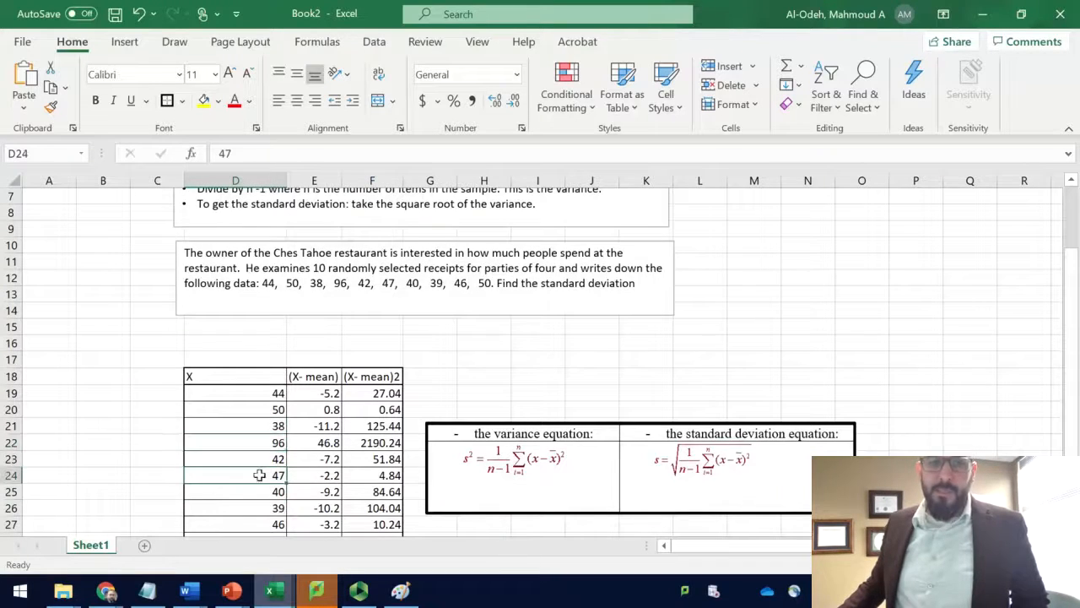
pyautogui.click(269, 491)
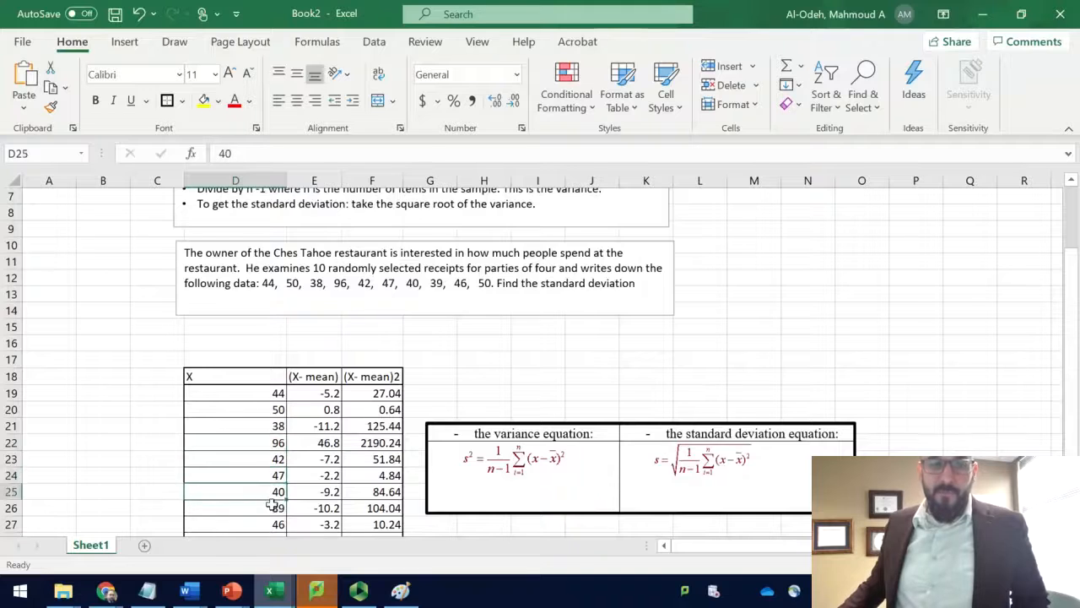
pyautogui.scroll(-1, 271, 505)
pyautogui.click(259, 463)
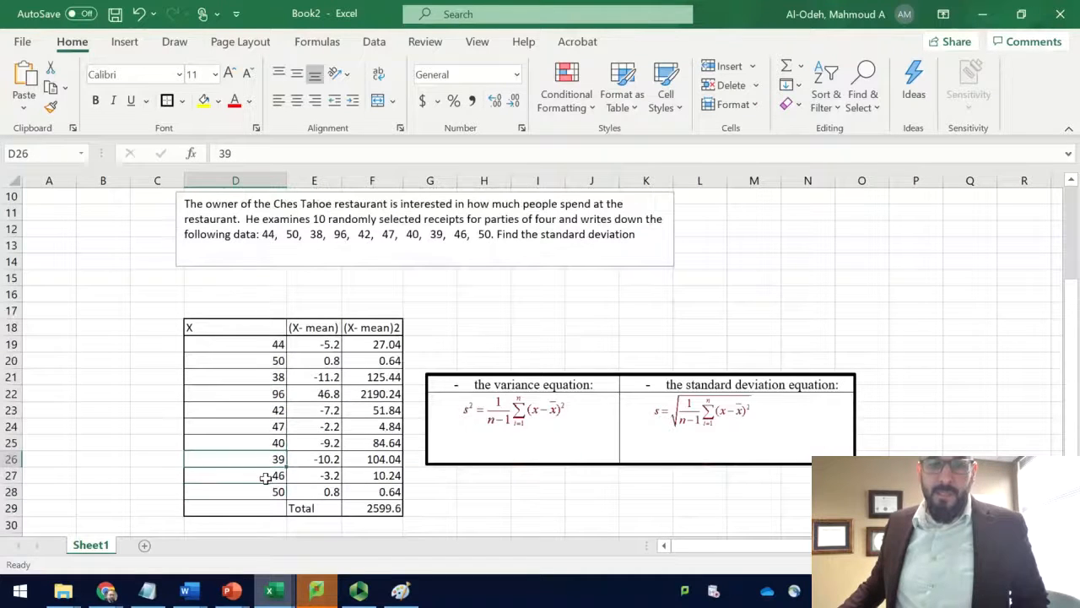
pyautogui.click(265, 478)
pyautogui.click(276, 361)
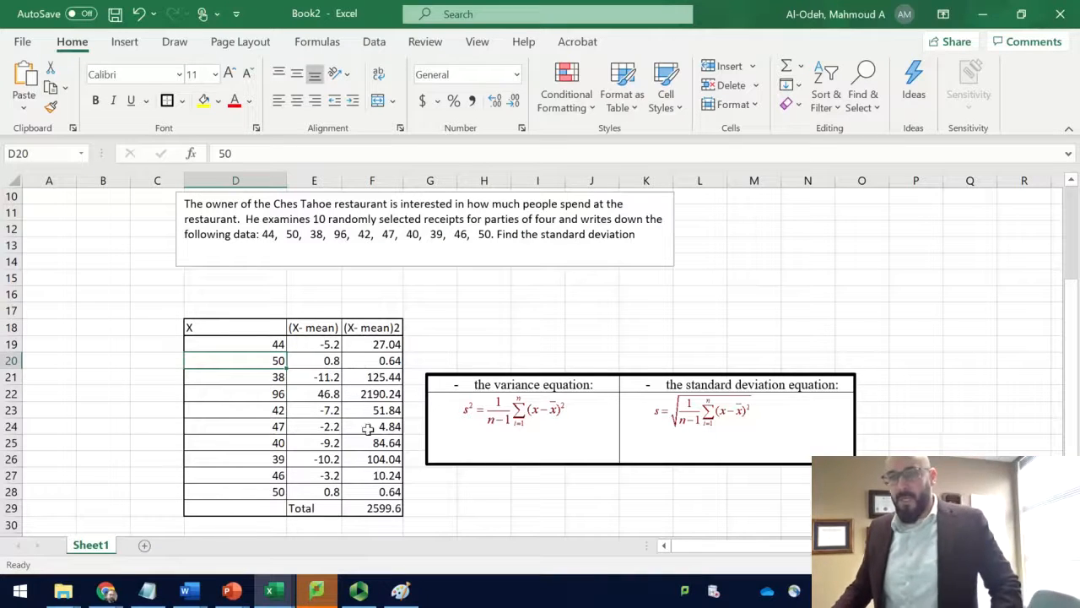
pyautogui.click(263, 338)
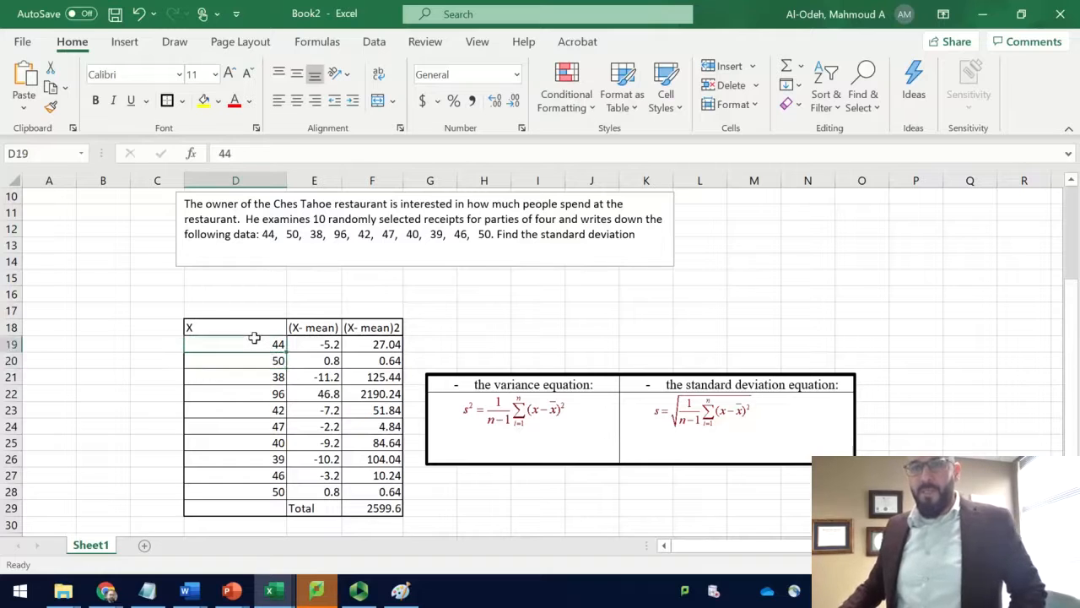
# Step: Examine the average formula in E31 and the formulas in E19 and E20 that subtract the mean from each value
pyautogui.click(323, 342)
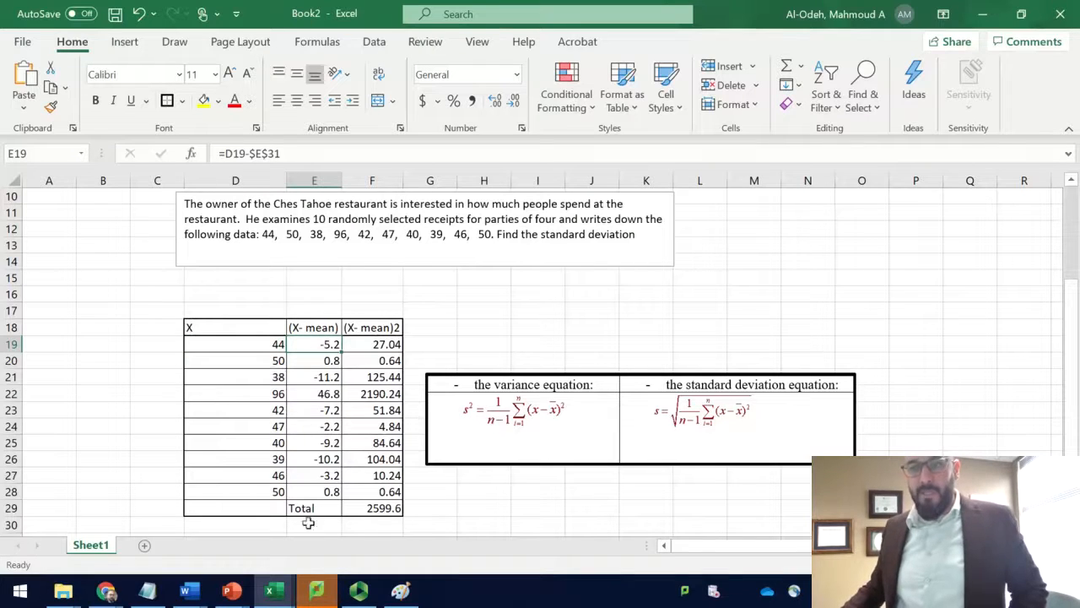
pyautogui.scroll(-1, 214, 461)
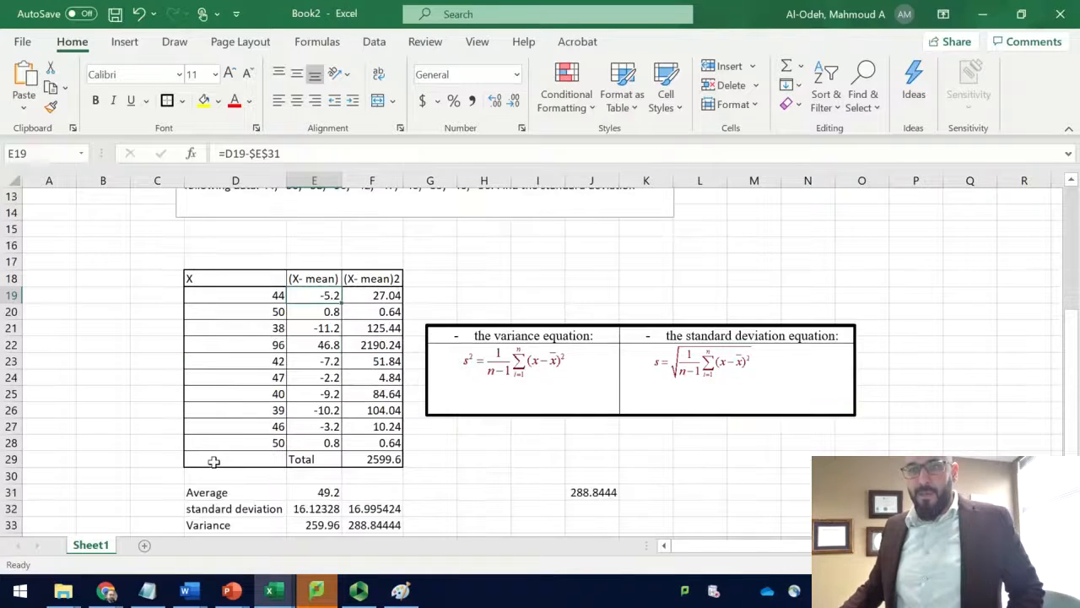
pyautogui.click(314, 492)
pyautogui.doubleClick(314, 492)
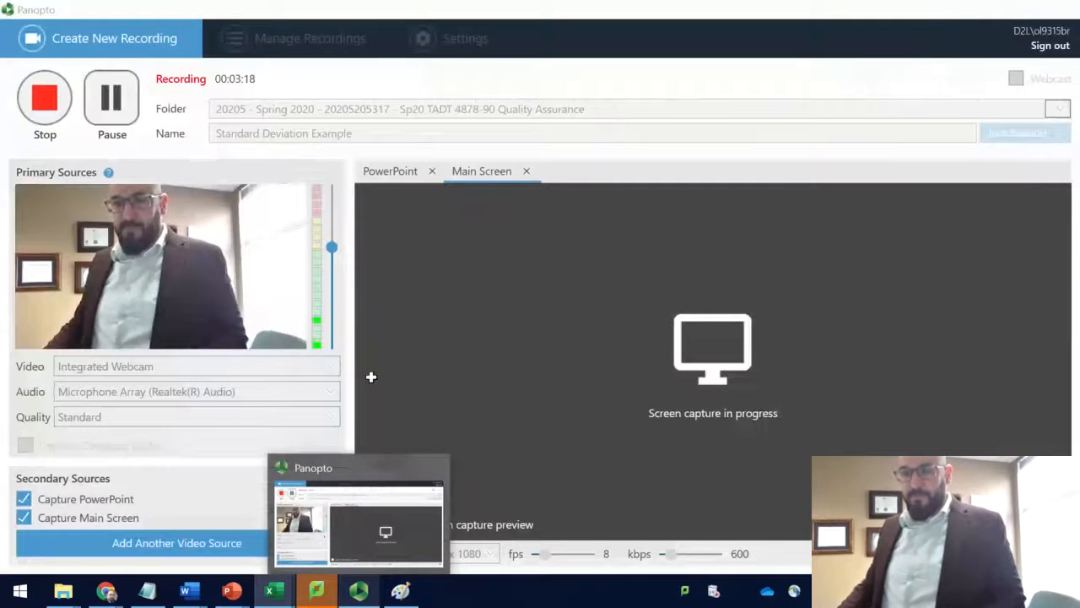
pyautogui.press('Escape')
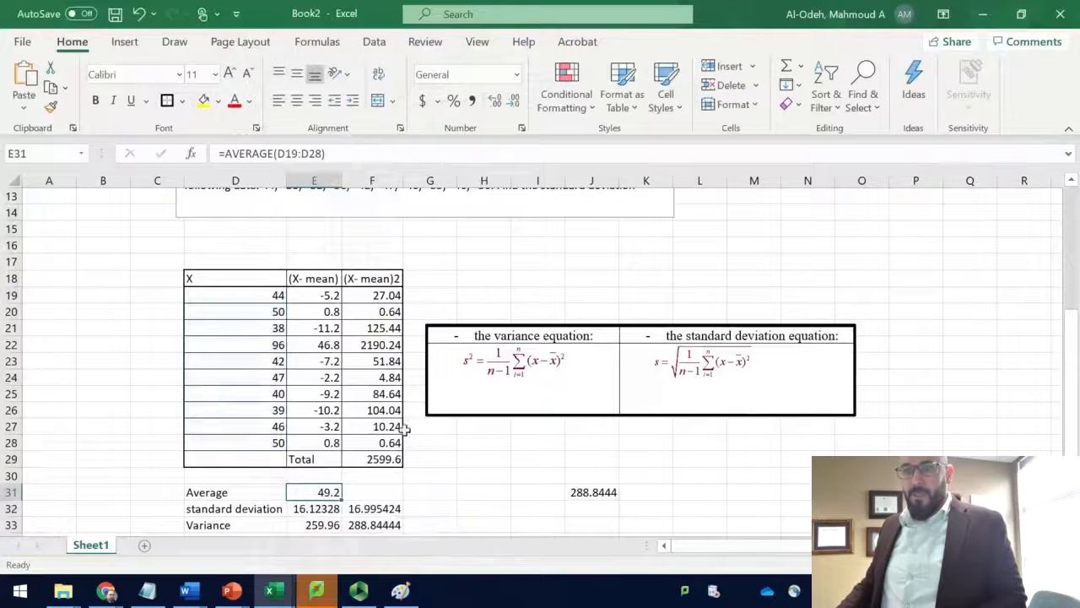
pyautogui.doubleClick(320, 496)
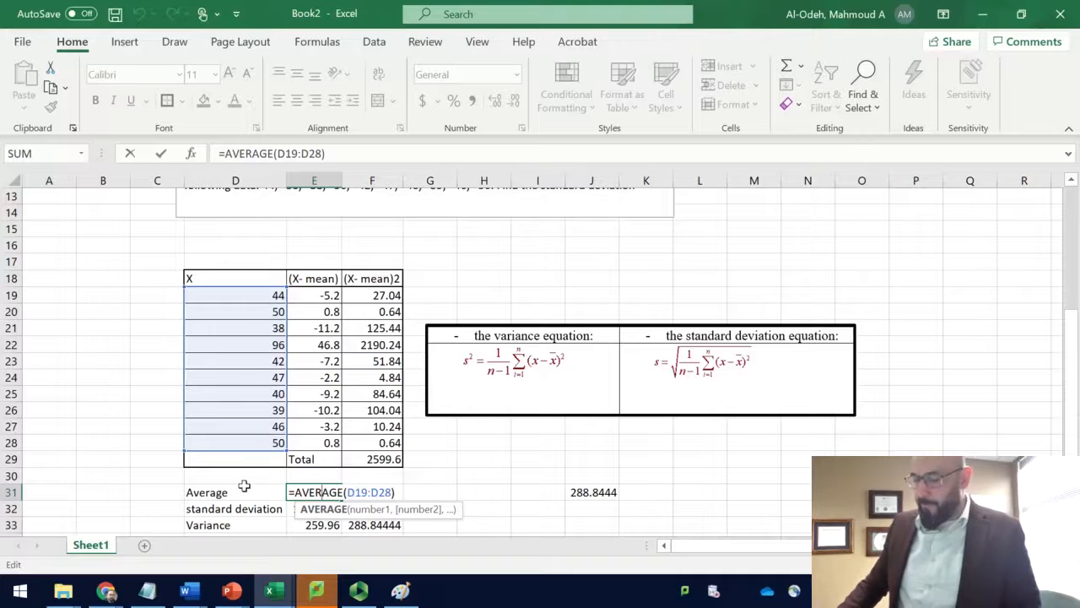
pyautogui.press('Return')
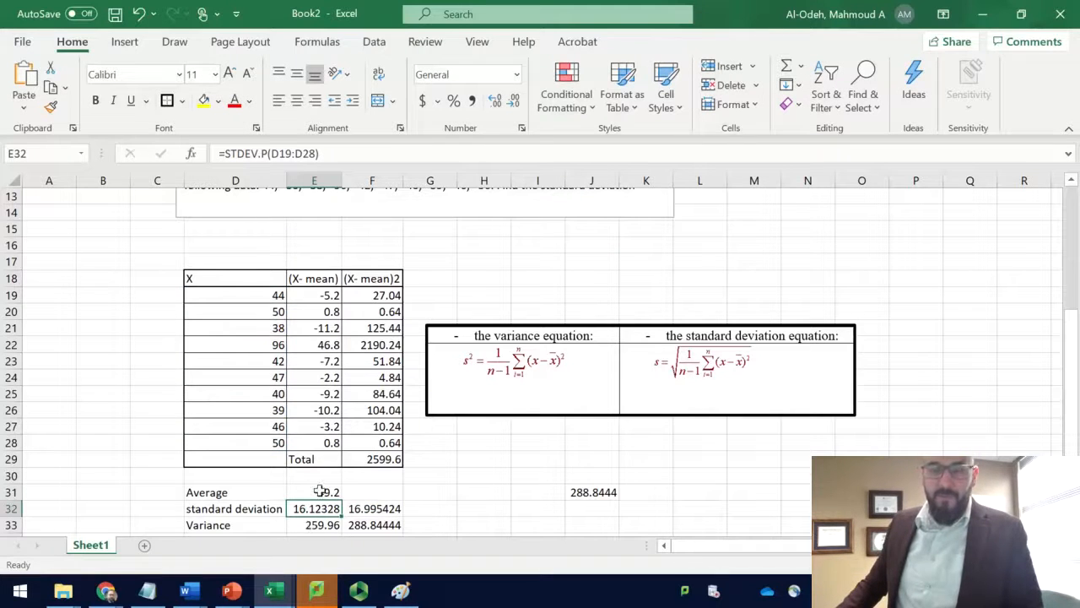
pyautogui.click(326, 296)
pyautogui.moveTo(400, 591)
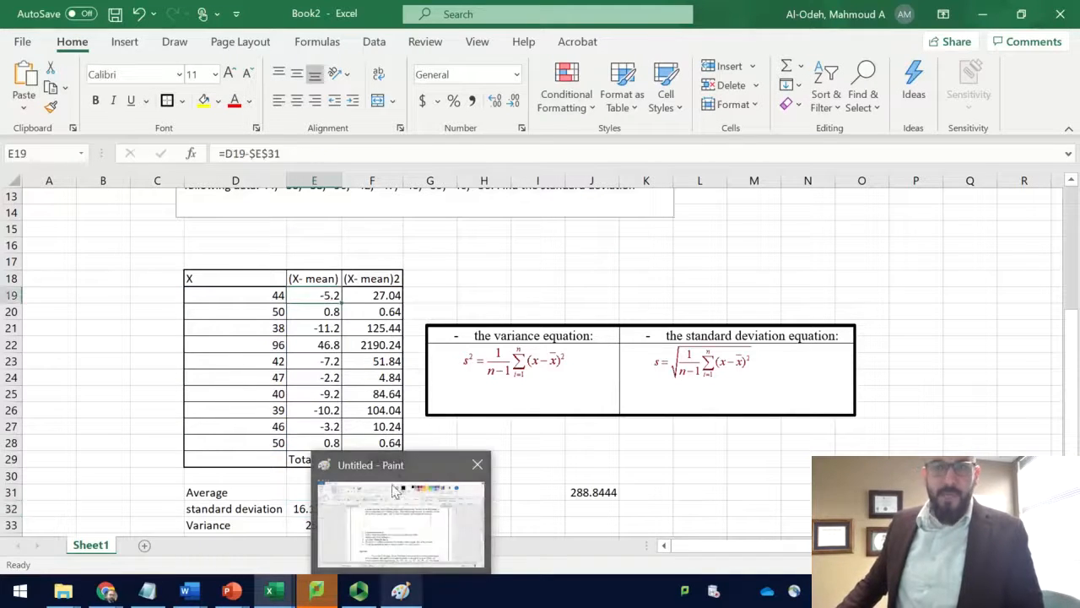
pyautogui.click(320, 312)
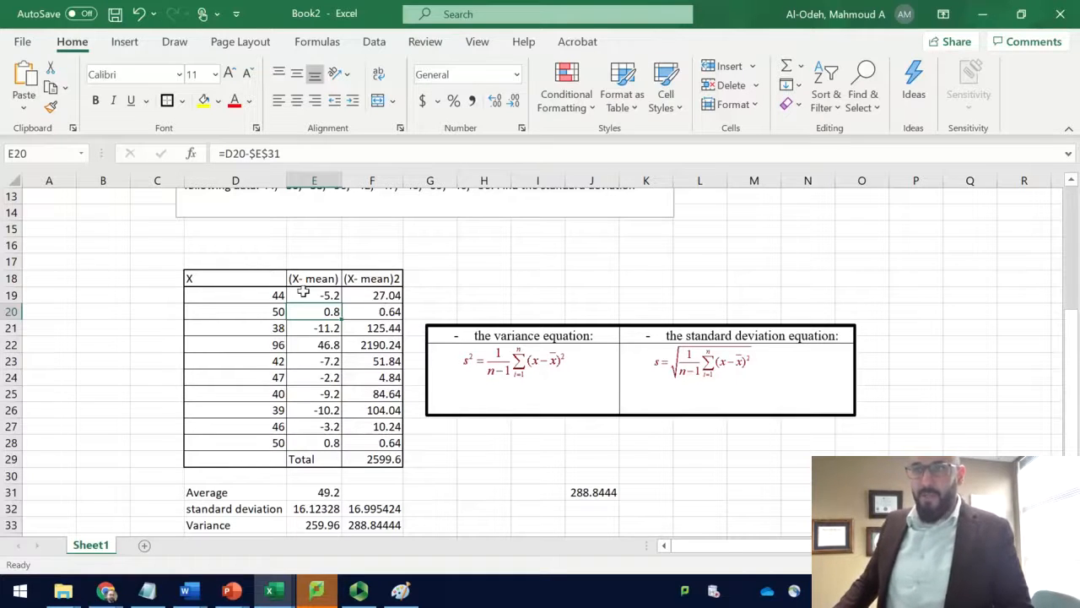
# Step: Examine the squared-difference formulas and their total in column F, plus the sample variance formula in J31
pyautogui.doubleClick(348, 295)
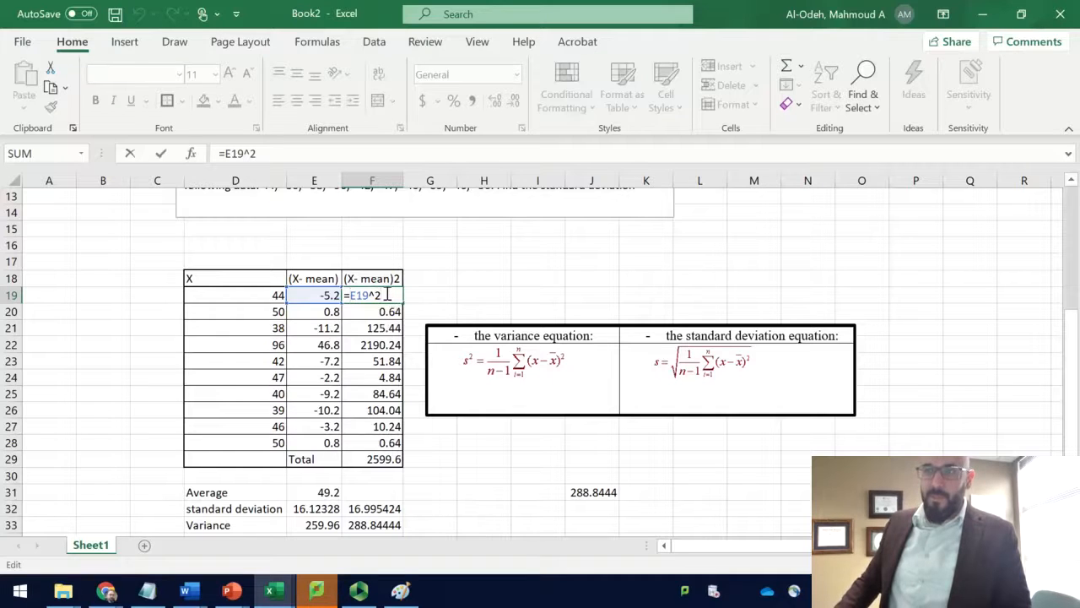
pyautogui.press('Return')
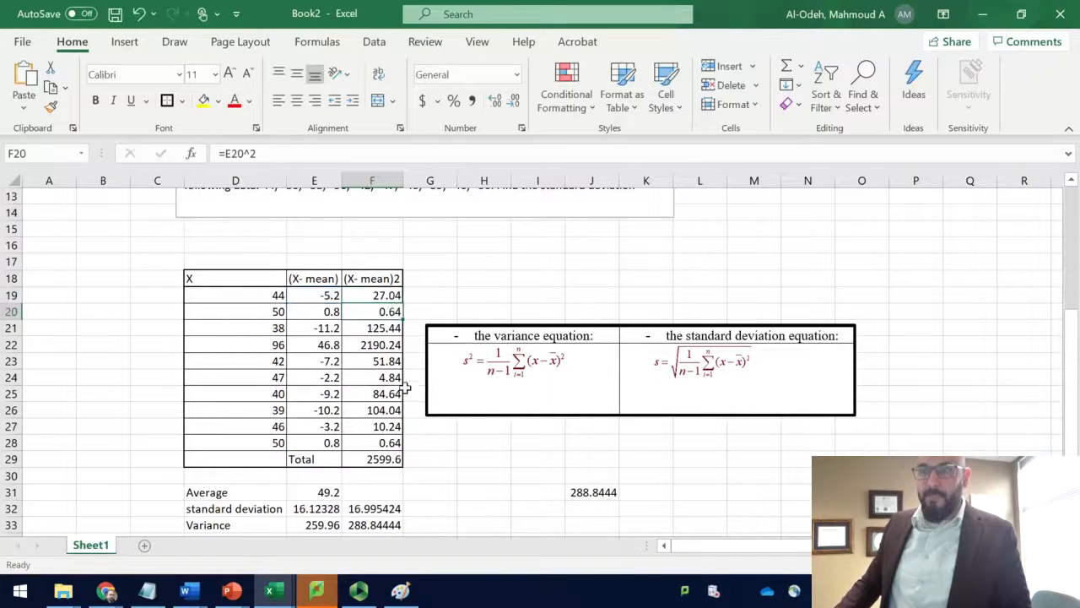
pyautogui.moveTo(384, 295); pyautogui.dragTo(395, 448)
pyautogui.click(357, 462)
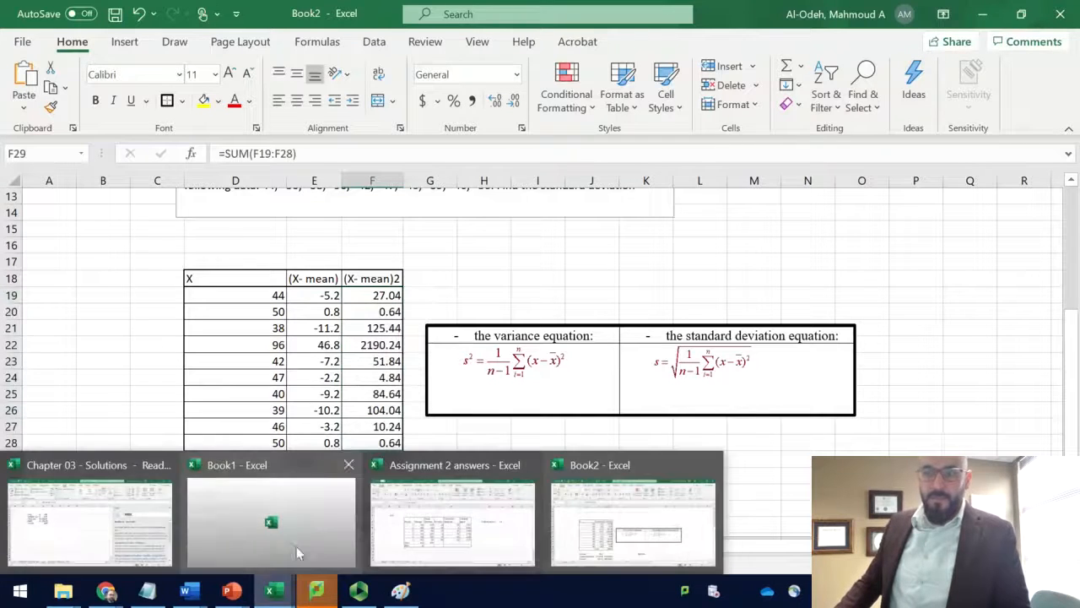
pyautogui.click(354, 395)
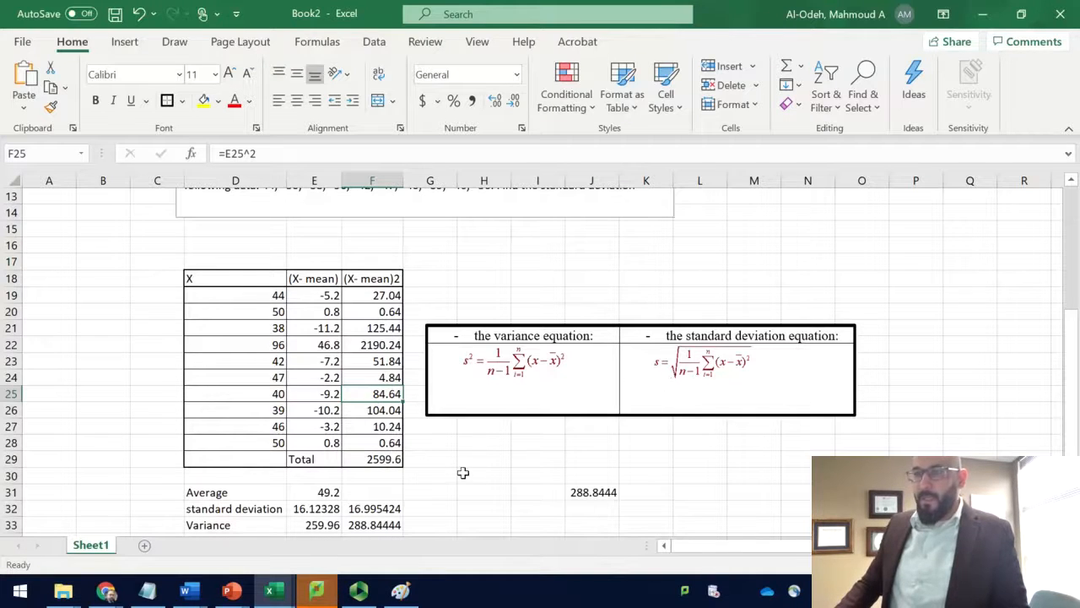
pyautogui.doubleClick(600, 492)
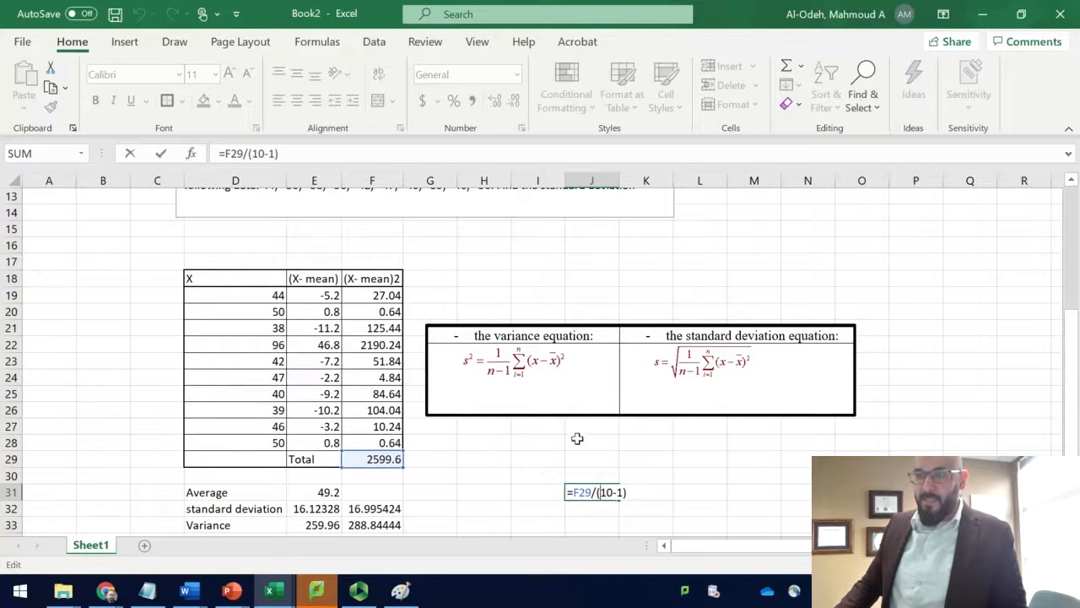
pyautogui.press('Escape')
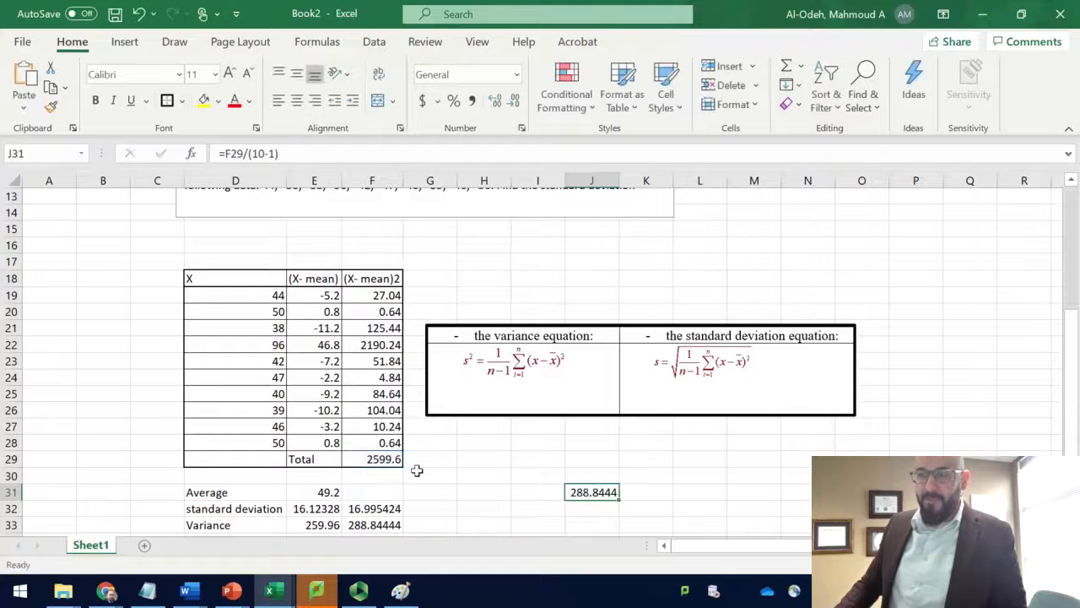
pyautogui.doubleClick(578, 492)
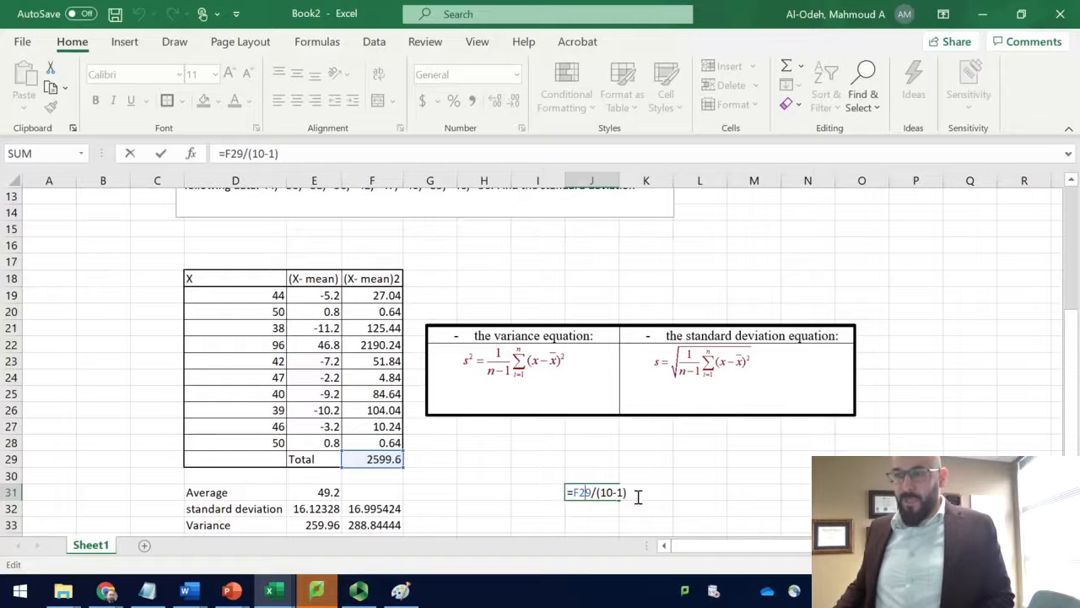
pyautogui.press('Return')
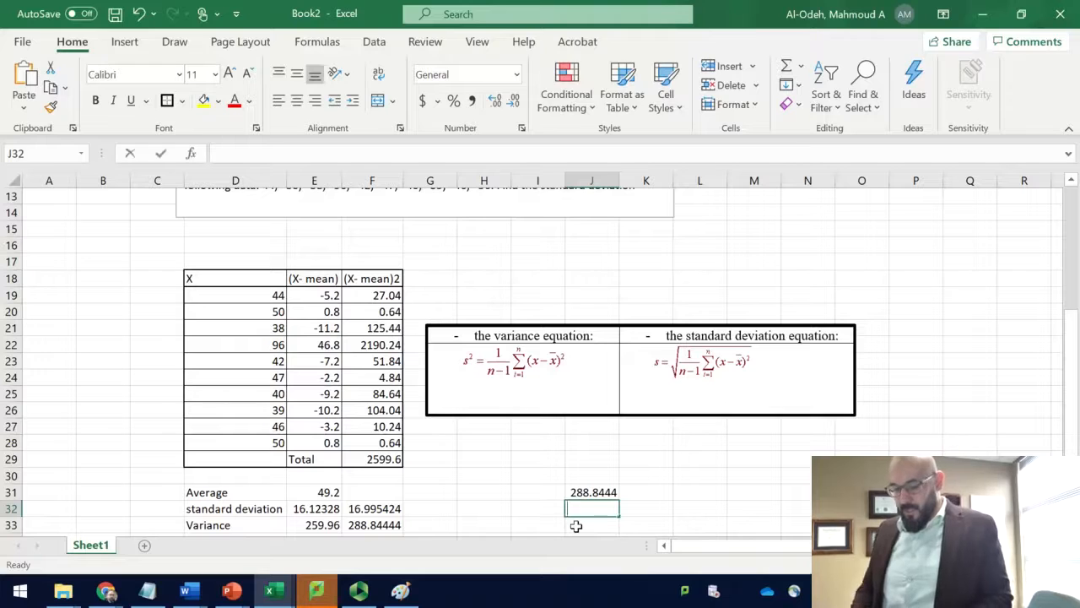
# Step: Calculate the standard deviation in J32 as the square root of the variance with the formula =J31^0.5
pyautogui.write('=')
pyautogui.scroll(-1, 625, 506)
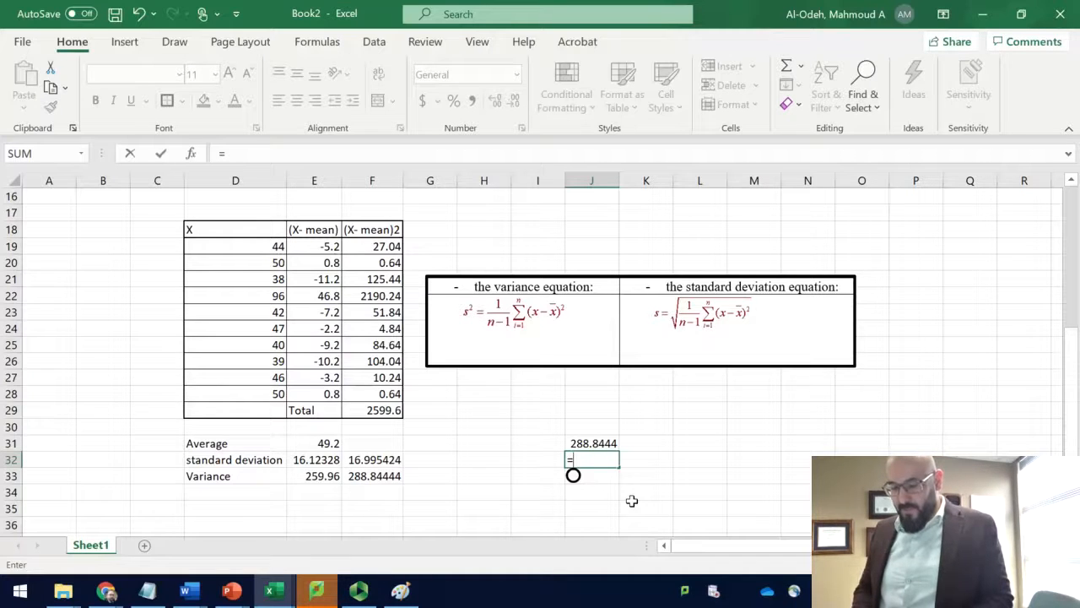
pyautogui.click(605, 442)
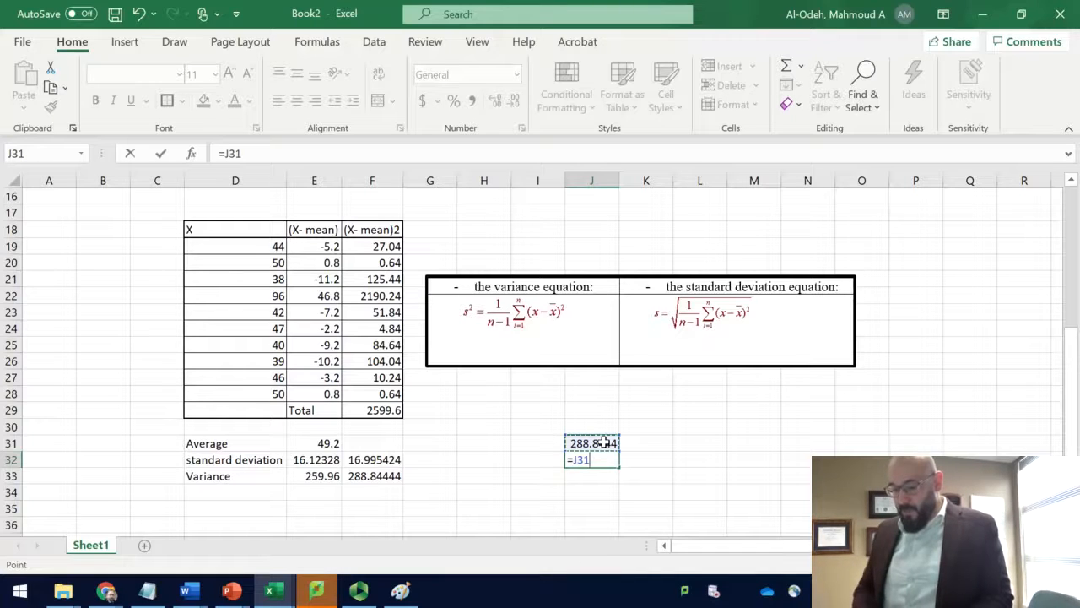
pyautogui.write('^')
pyautogui.write('0.5')
pyautogui.press('Return')
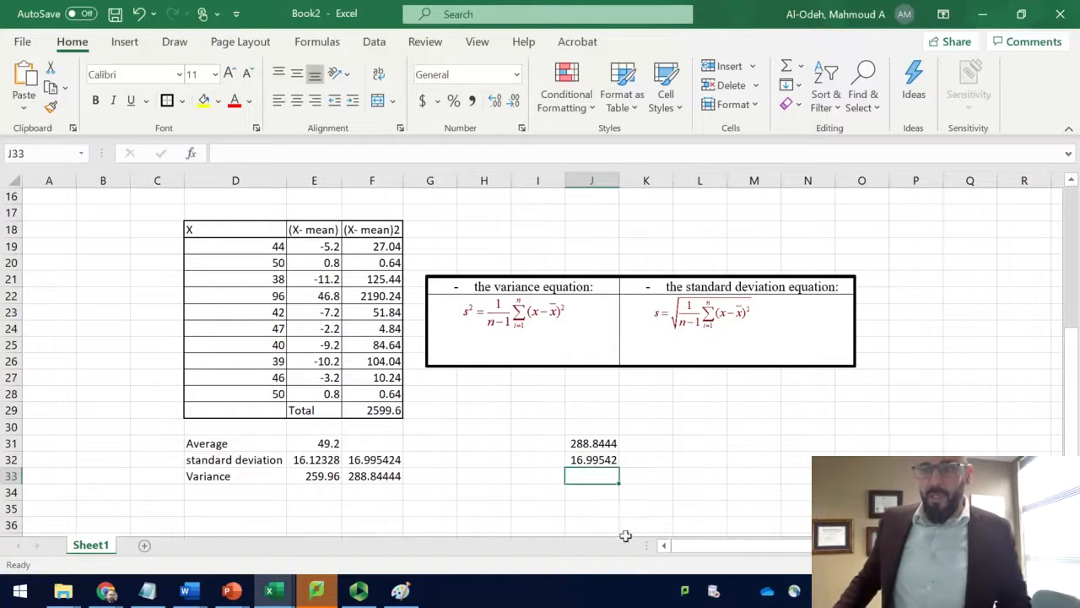
# Step: Compare the population standard deviation formula in E32 with the sample standard deviation formula in F32 and the data range they use
pyautogui.doubleClick(334, 456)
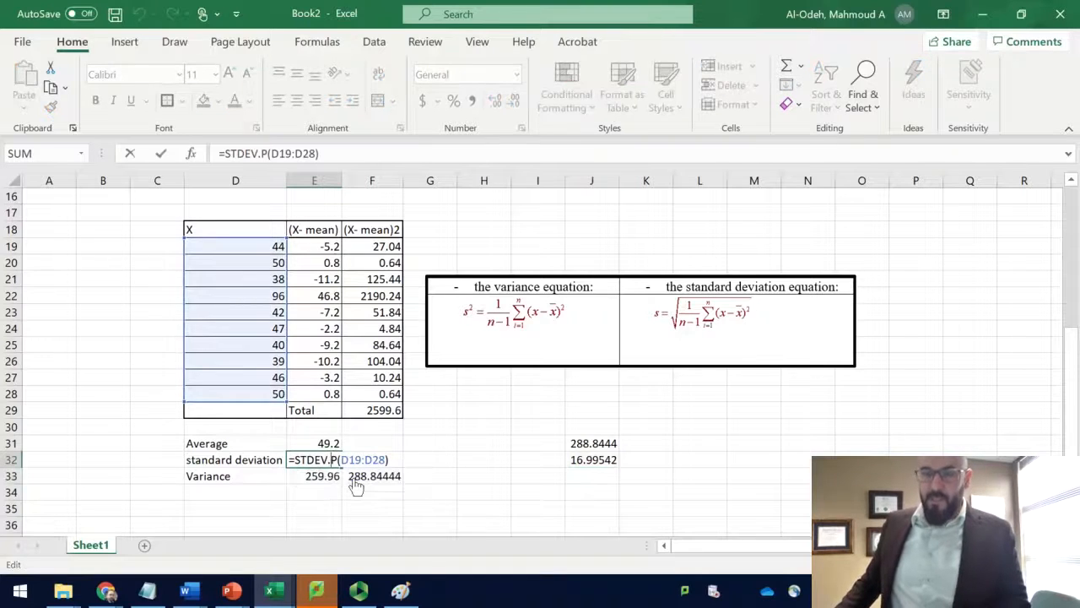
pyautogui.press('Escape')
pyautogui.click(369, 460)
pyautogui.doubleClick(369, 460)
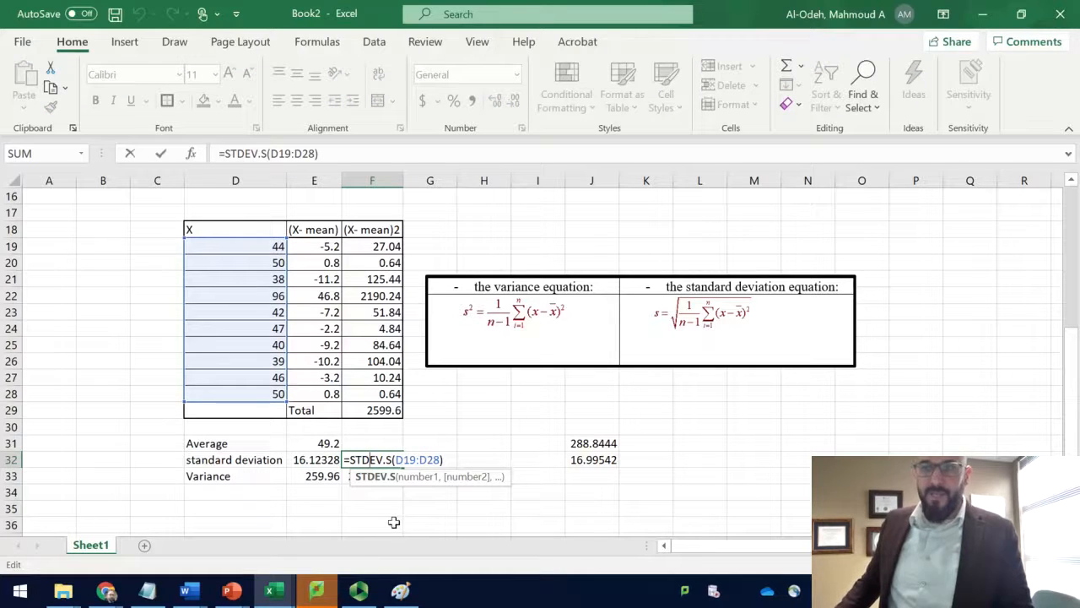
pyautogui.click(393, 460)
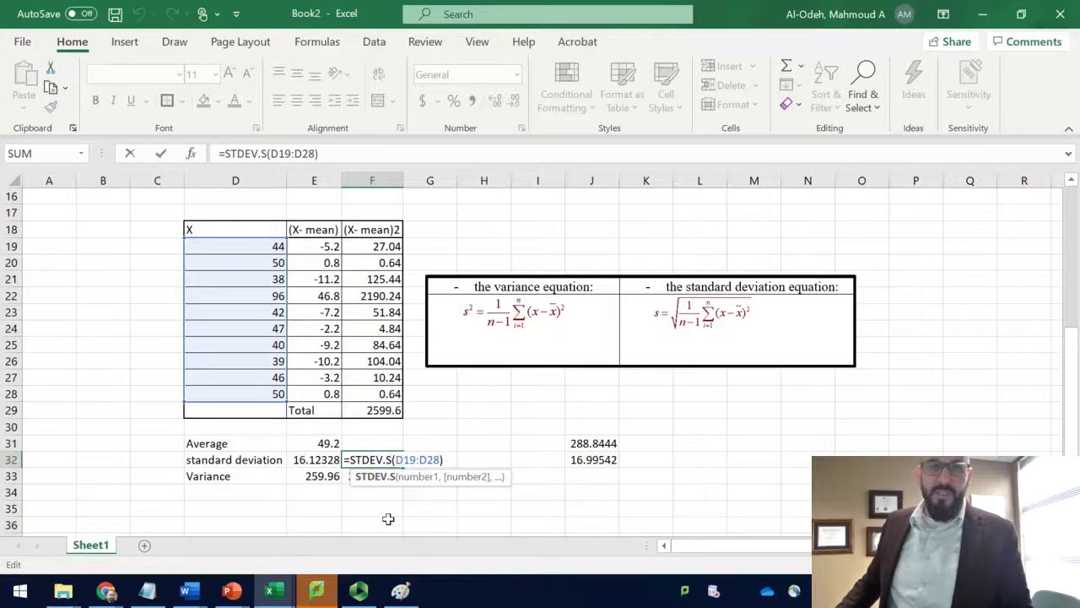
pyautogui.press('Escape')
pyautogui.doubleClick(331, 460)
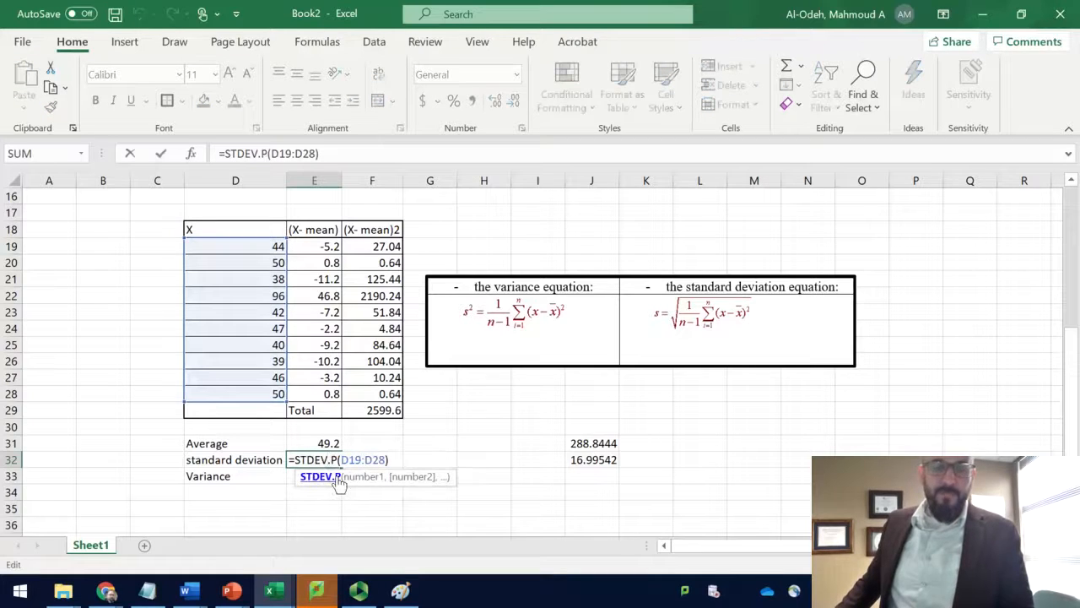
pyautogui.press('Escape')
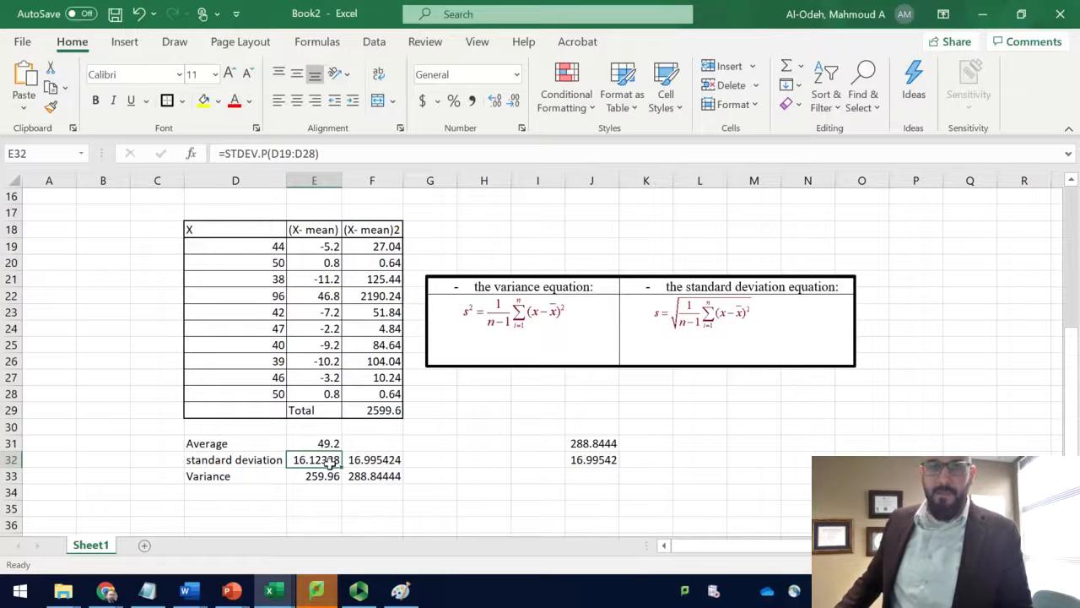
pyautogui.doubleClick(350, 460)
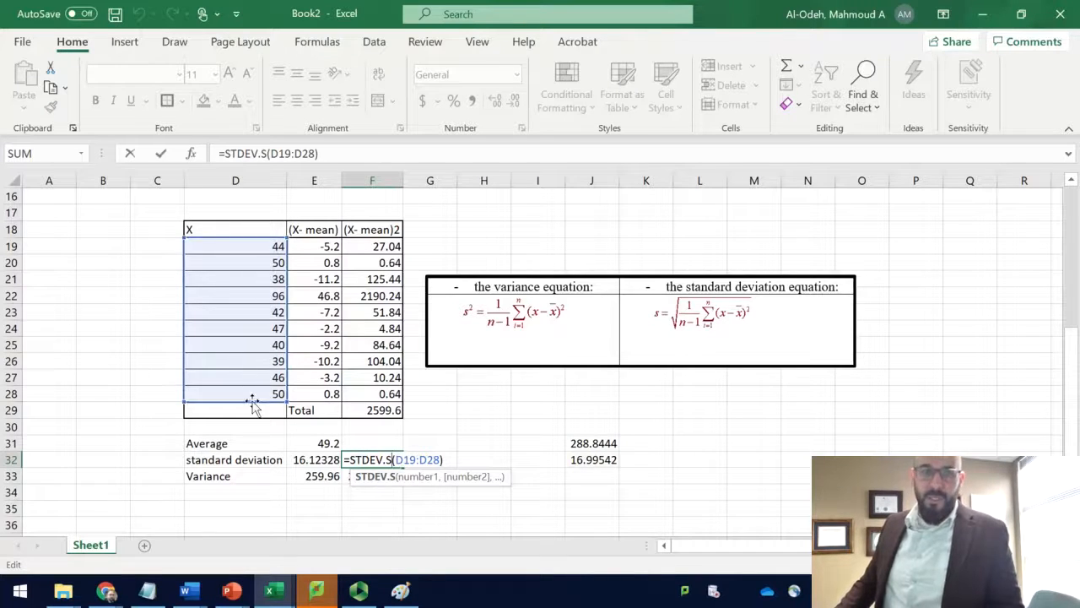
pyautogui.press('Return')
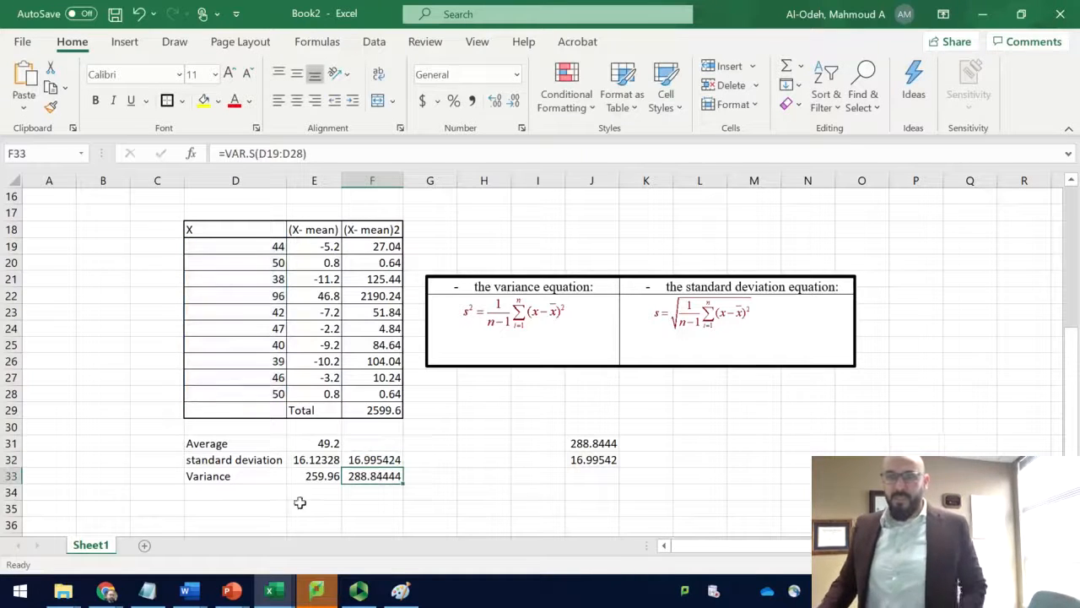
# Step: Review the manual calculation table against the built-in result in F32, and examine the sample variance formula in F33
pyautogui.click(255, 269)
pyautogui.moveTo(255, 269); pyautogui.dragTo(355, 408)
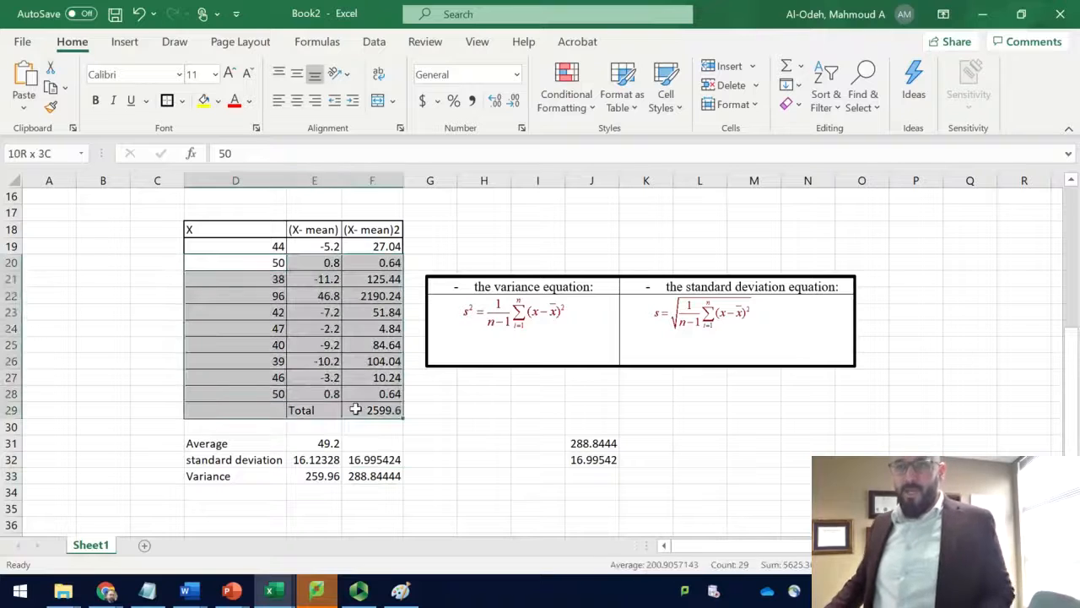
pyautogui.click(358, 466)
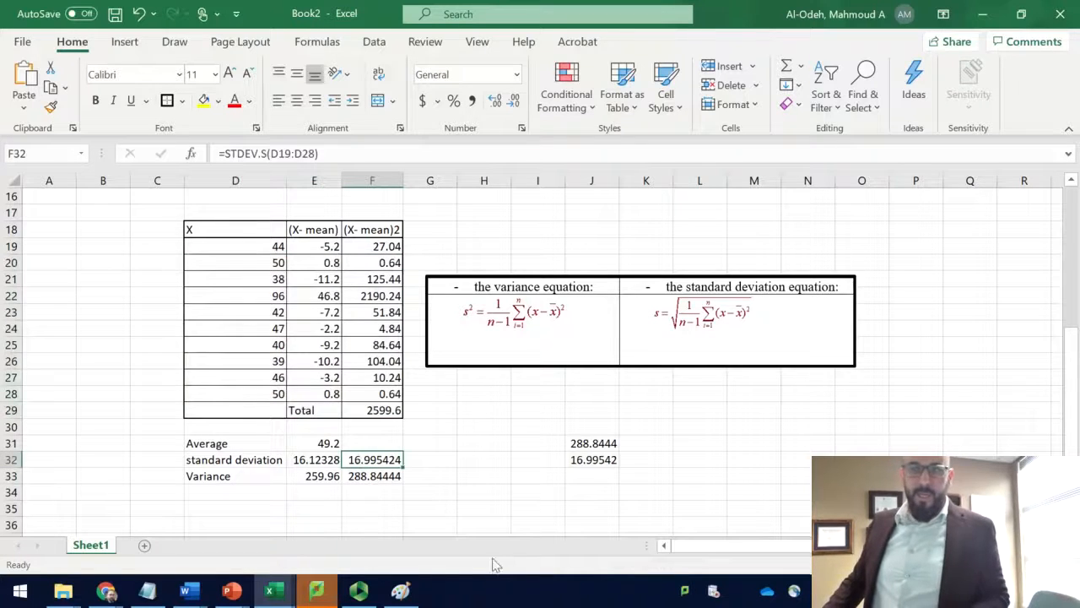
pyautogui.doubleClick(382, 477)
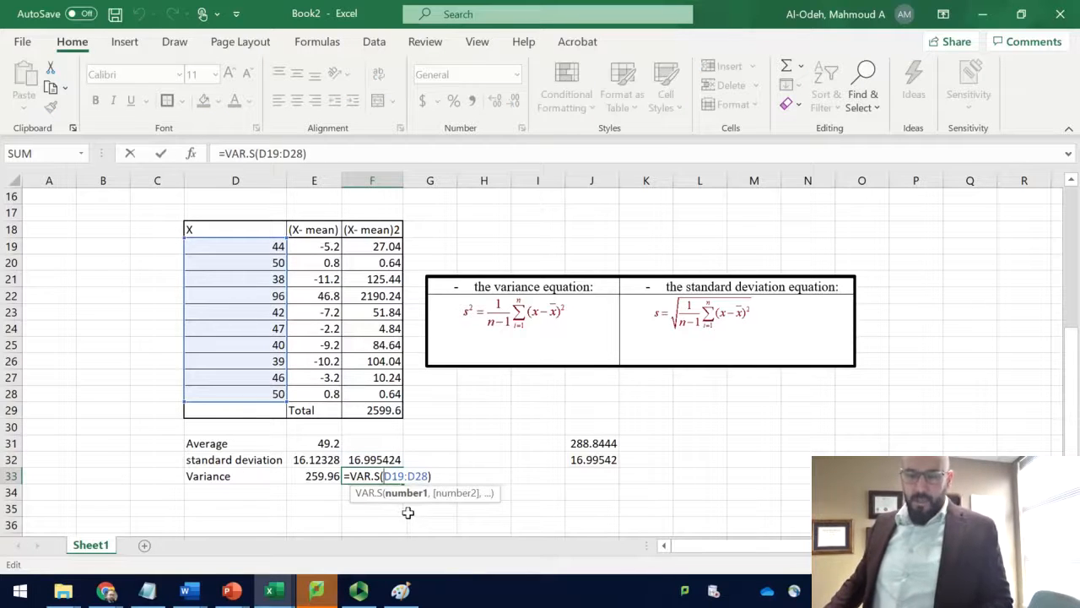
pyautogui.press('Escape')
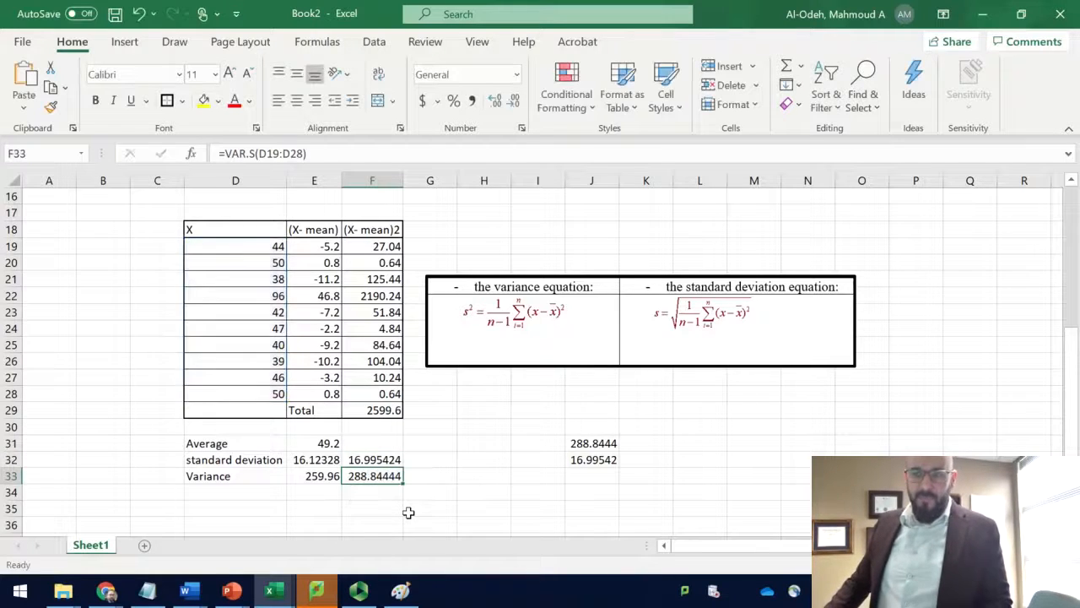
pyautogui.doubleClick(382, 478)
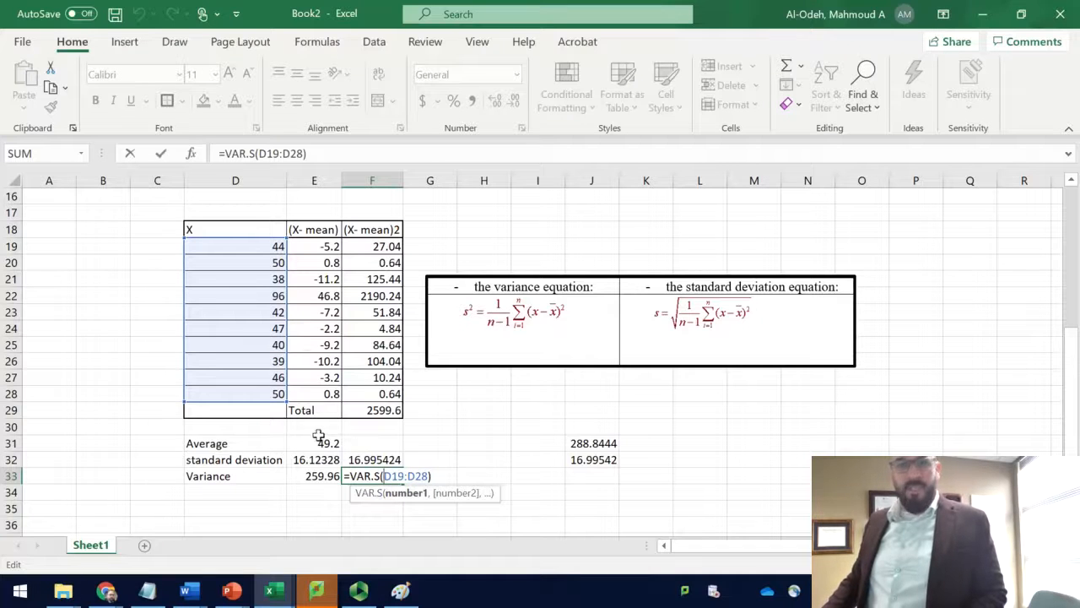
pyautogui.press('Return')
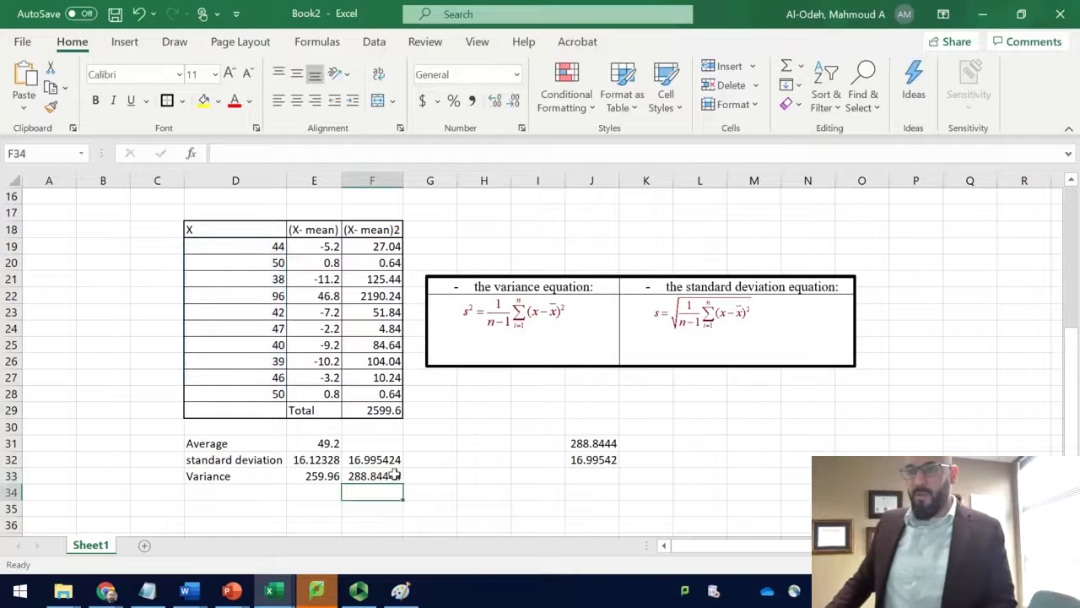
pyautogui.moveTo(319, 584)
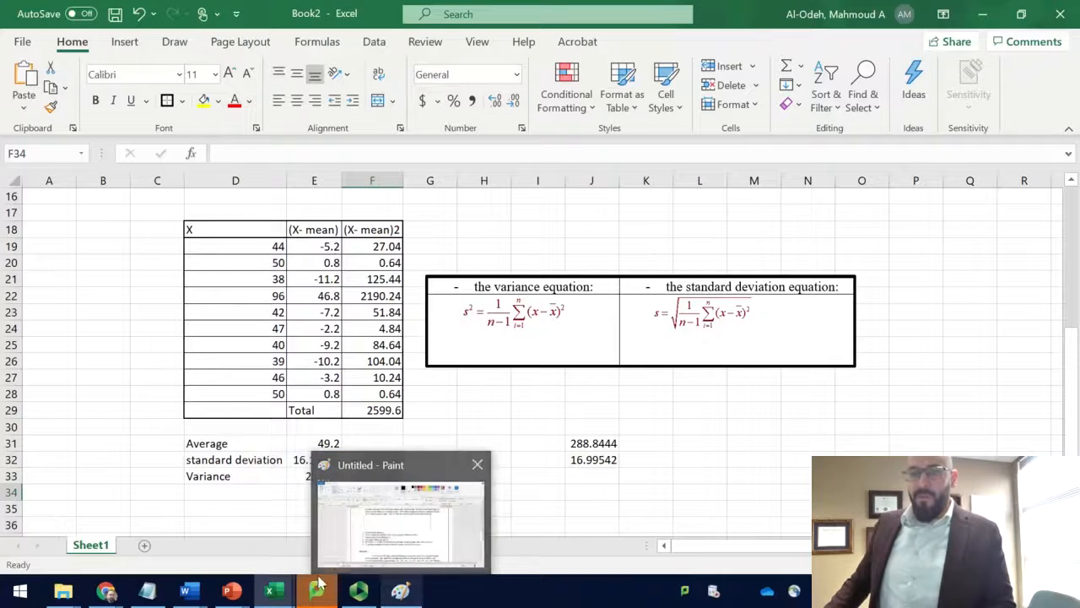
pyautogui.click(629, 441)
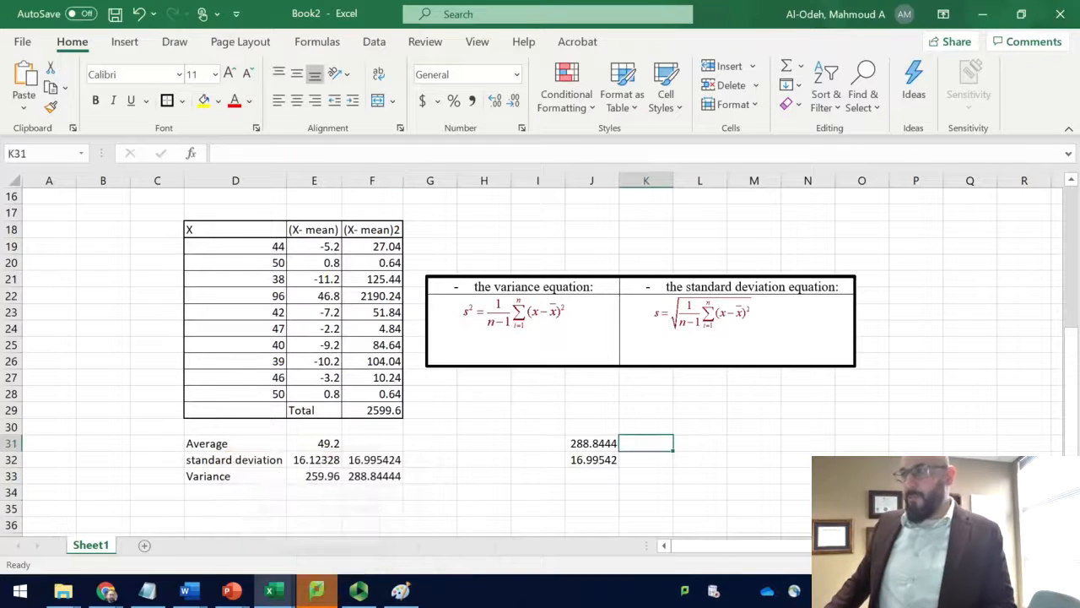
pyautogui.scroll(2, 616, 435)
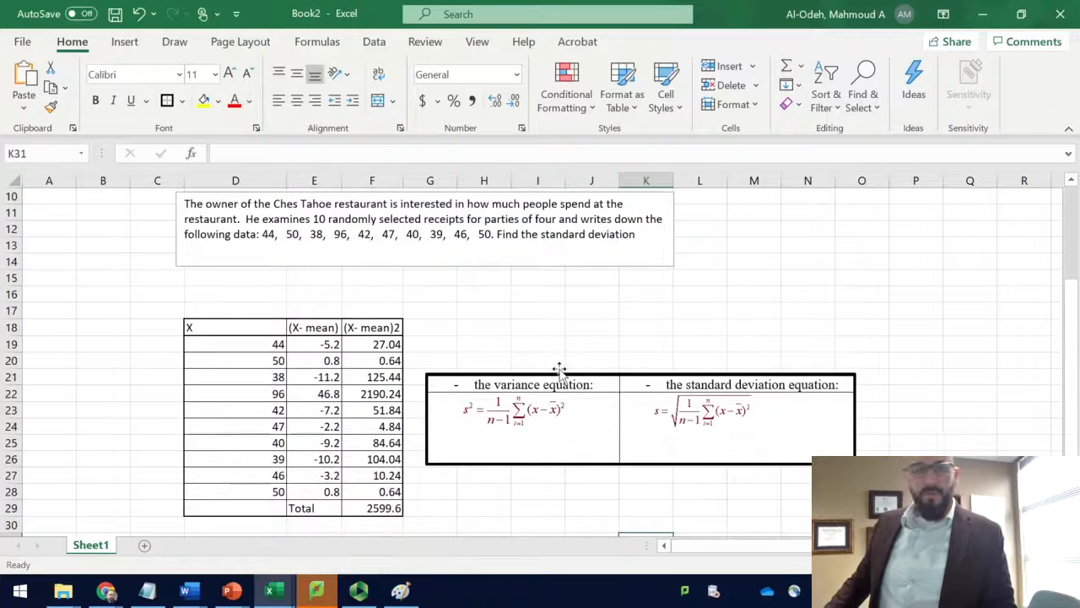
pyautogui.click(360, 596)
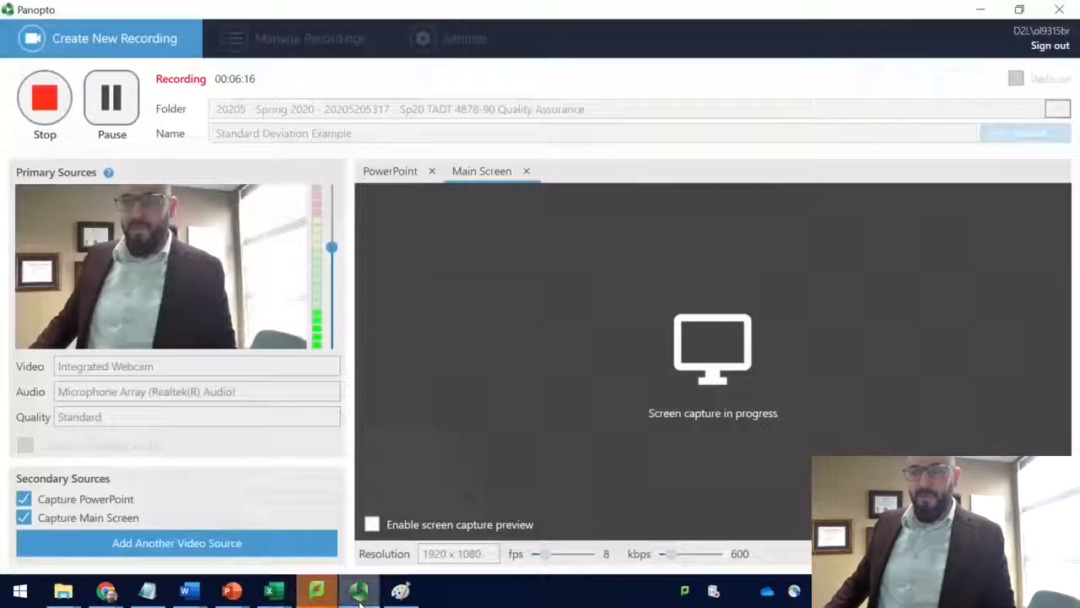